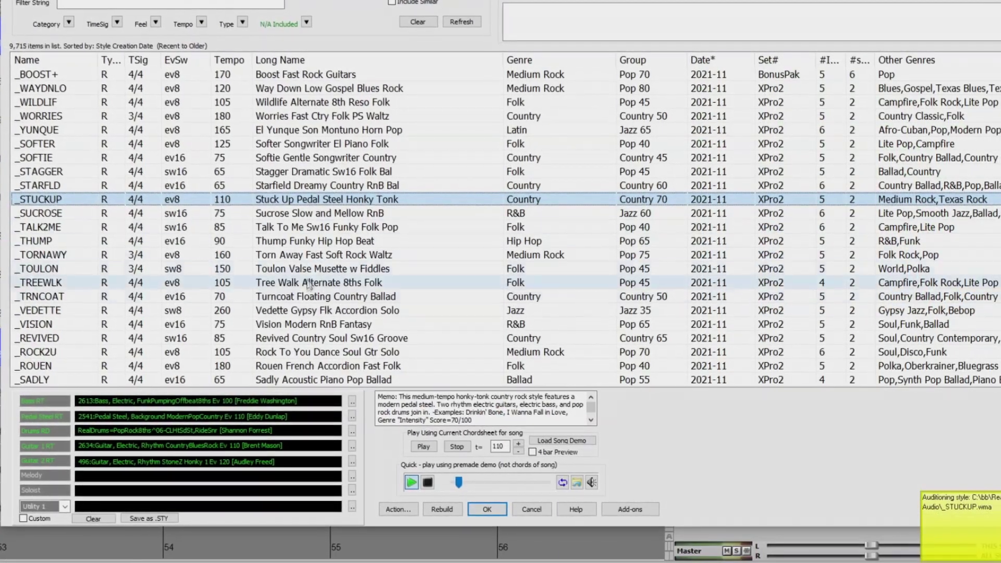
Step: Audition the _VISION style in the StylePicker
click(298, 325)
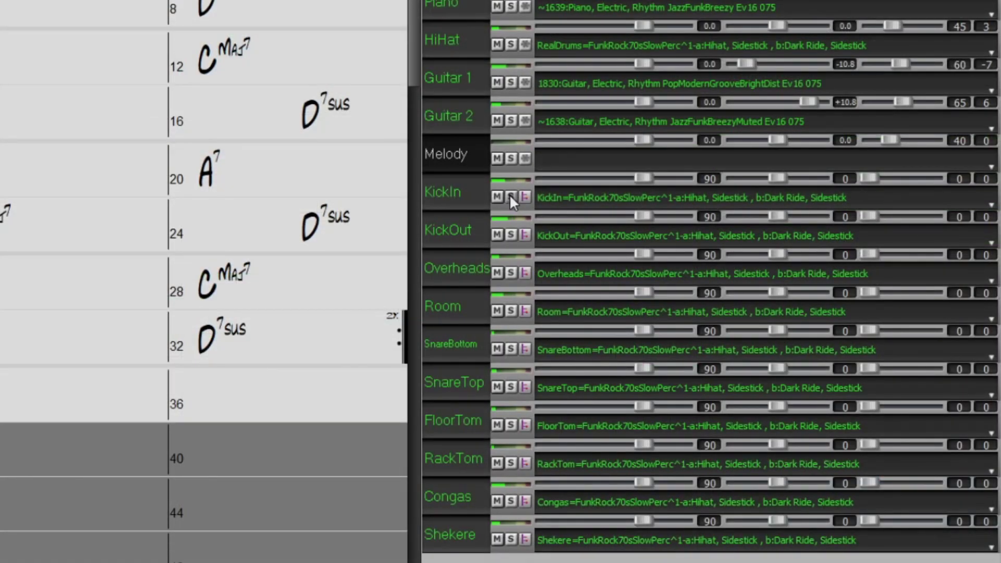
Step: Solo the KickIn drum stem in the Fission demo's mixer
click(510, 196)
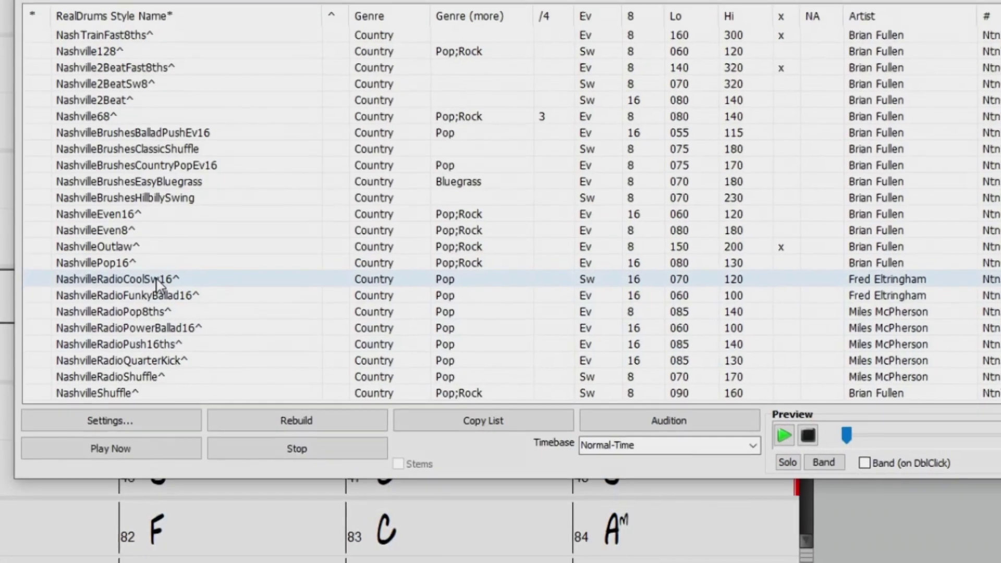
Step: Generate NashvilleRadioCoolSw16 as stems, unmute TomRack, TomFloor, HiHat (volume 93), RoomBullet and Guitar 3
click(159, 279)
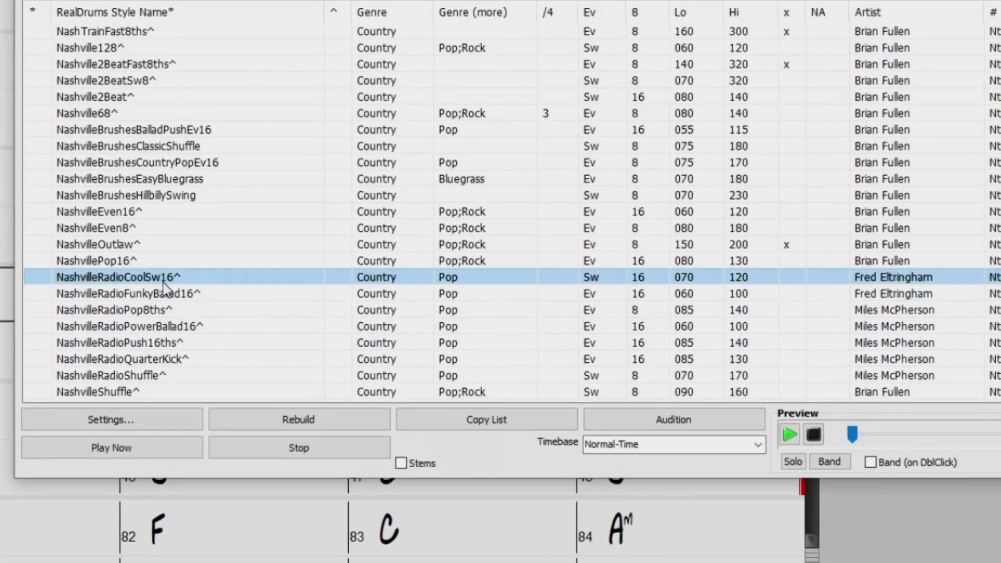
click(404, 462)
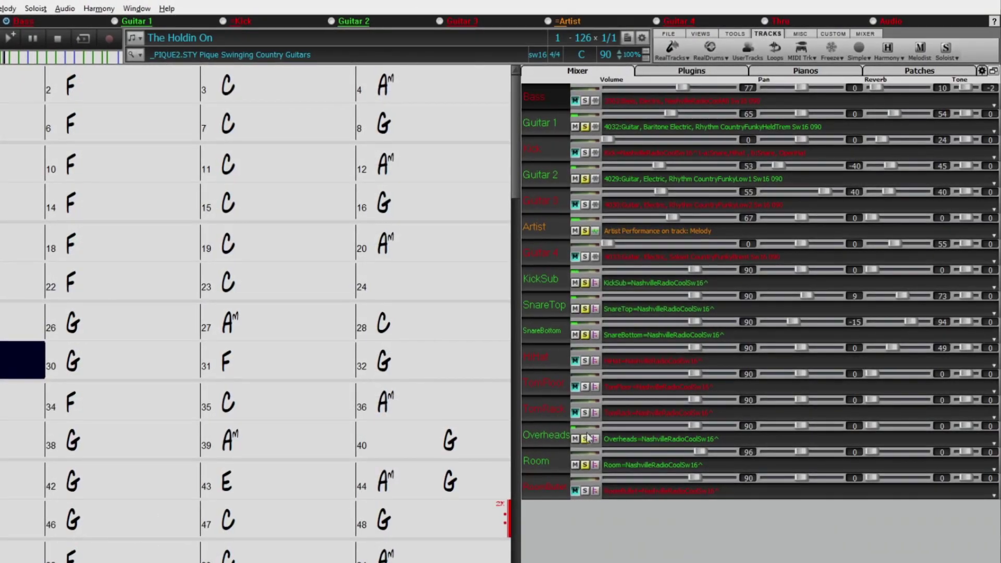
click(584, 411)
click(583, 387)
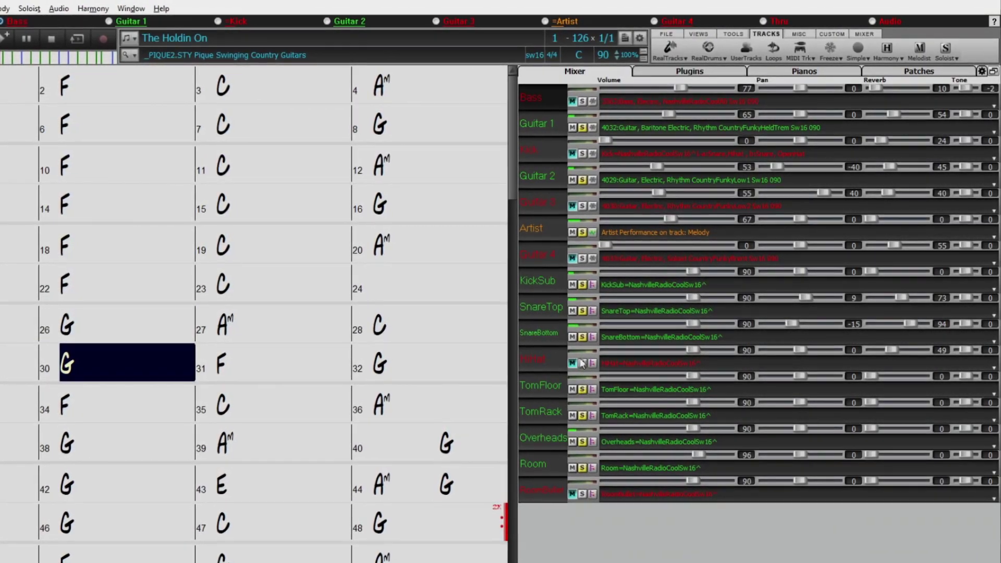
click(580, 362)
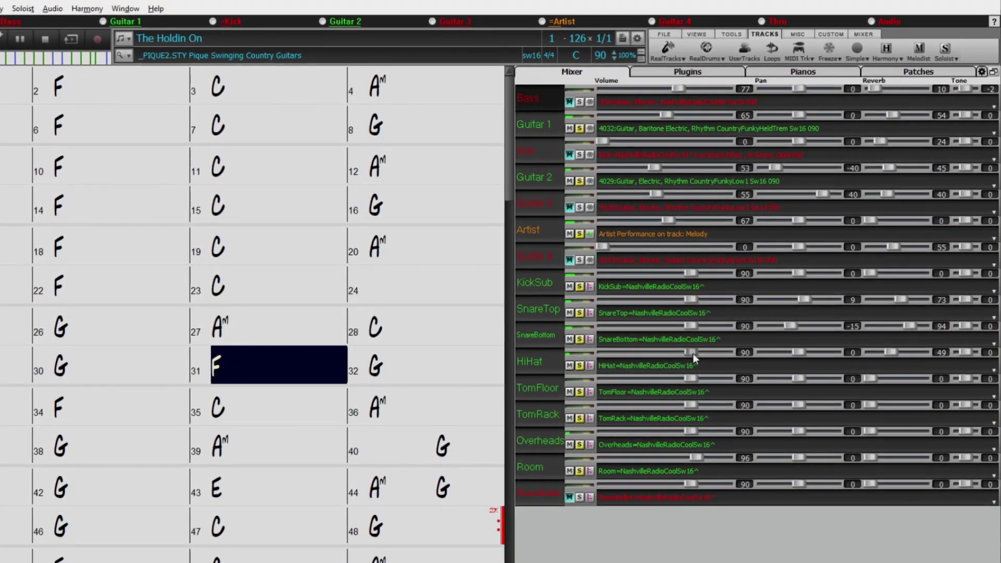
drag(693, 353, 695, 354)
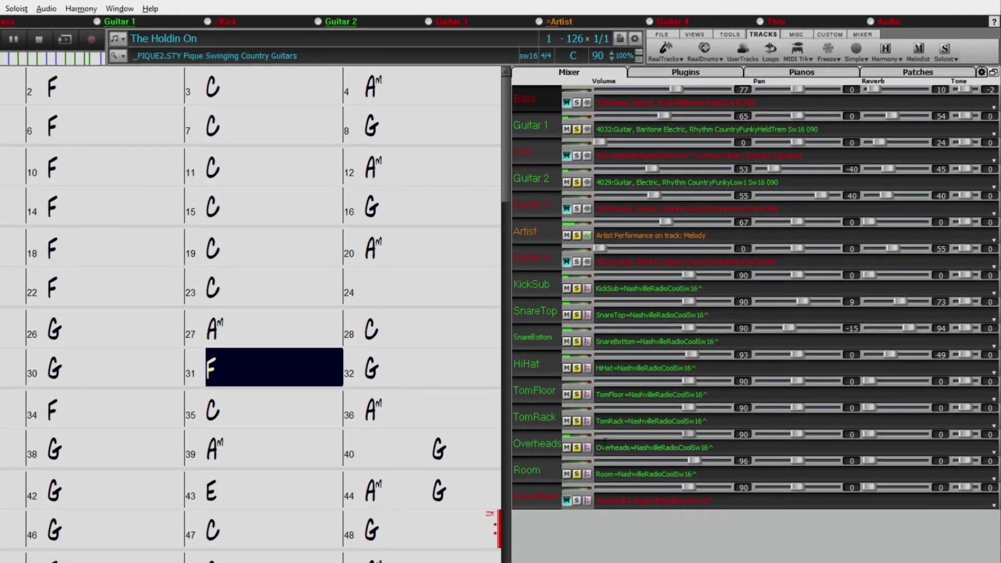
click(573, 502)
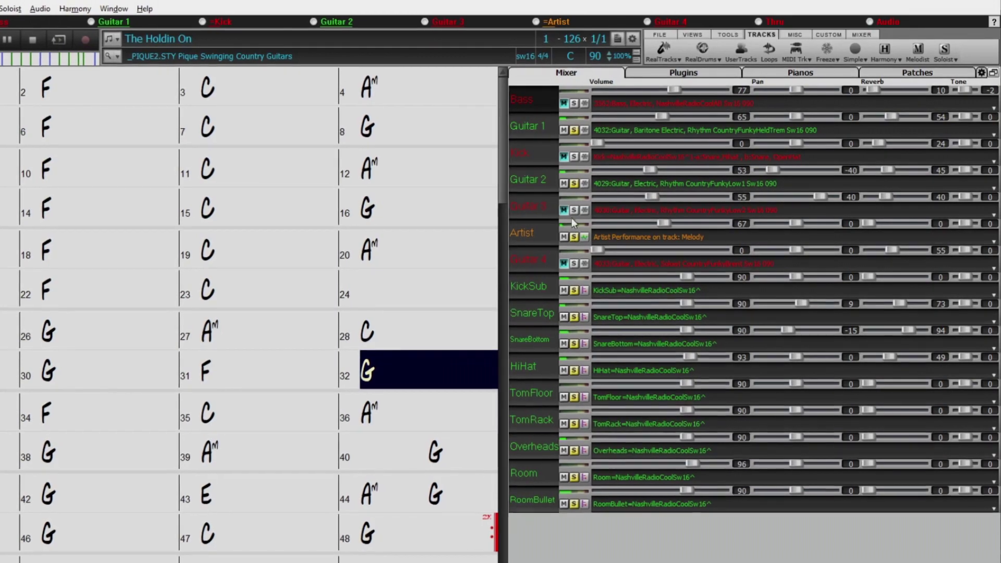
click(575, 208)
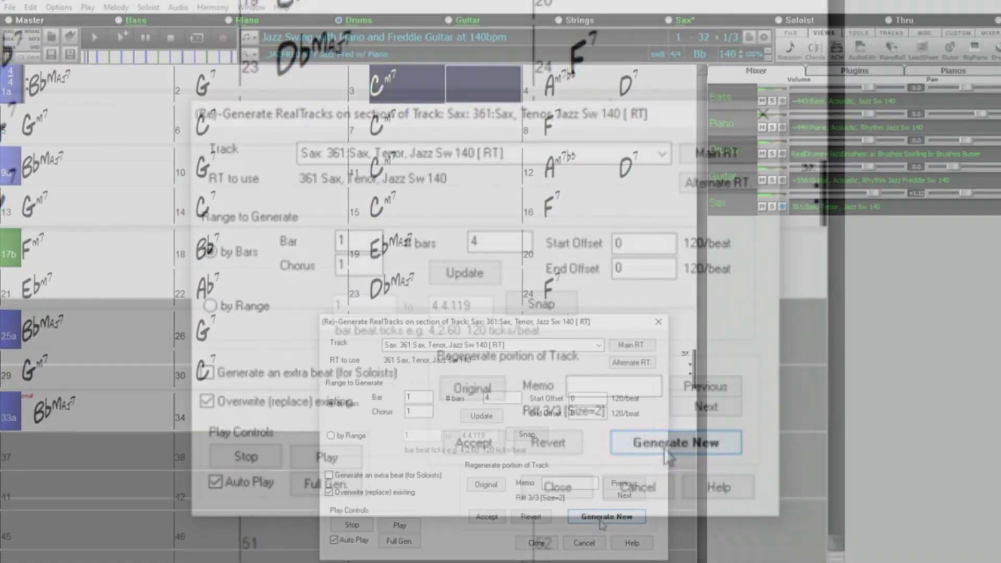
Step: Generate another alternative tenor sax riff for bars 1–4
click(602, 519)
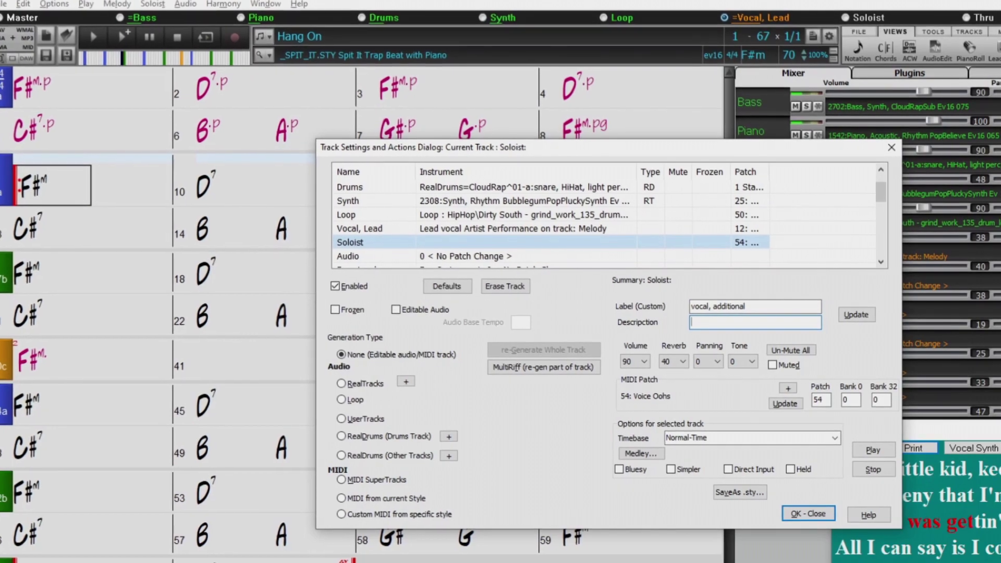
Step: Save 'additional harmonies in the breakdown' as the Soloist track's description
text(additional harmonies in the )
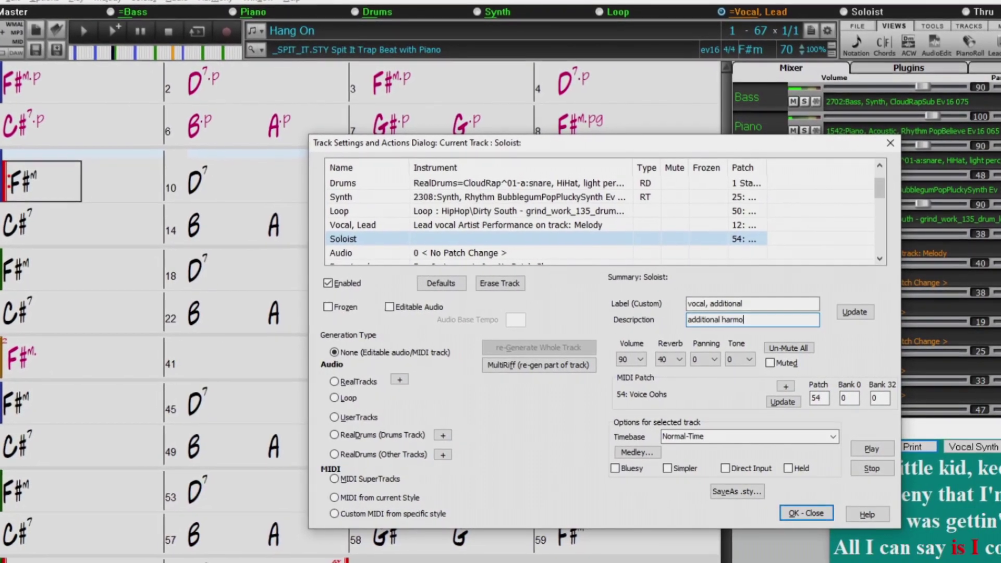
text(breakdown)
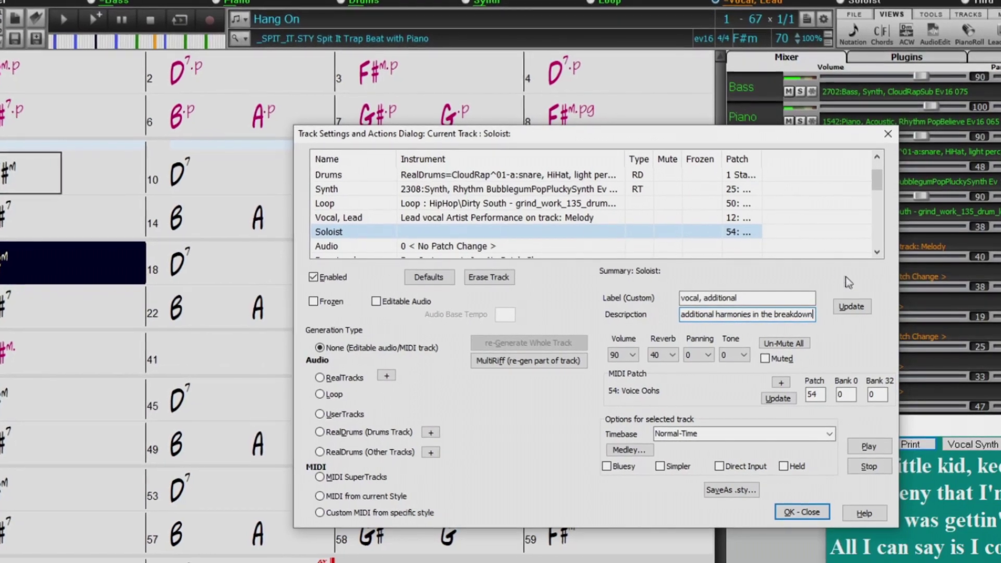
click(851, 307)
click(426, 431)
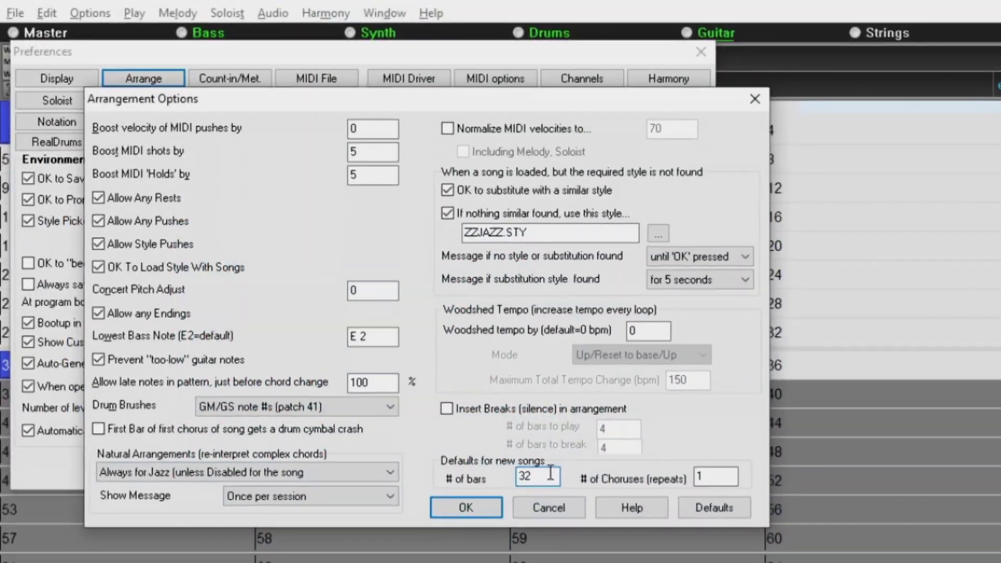
Step: Enter Em7 as bar 5's third micro chord, following CMaj7 and Dm7
double_click(537, 475)
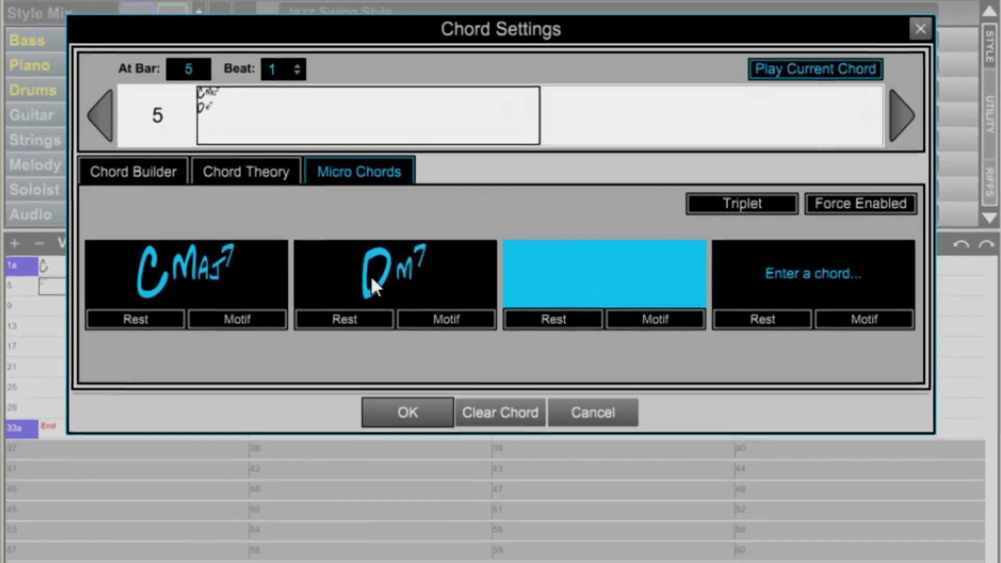
text(Em7)
key(Return)
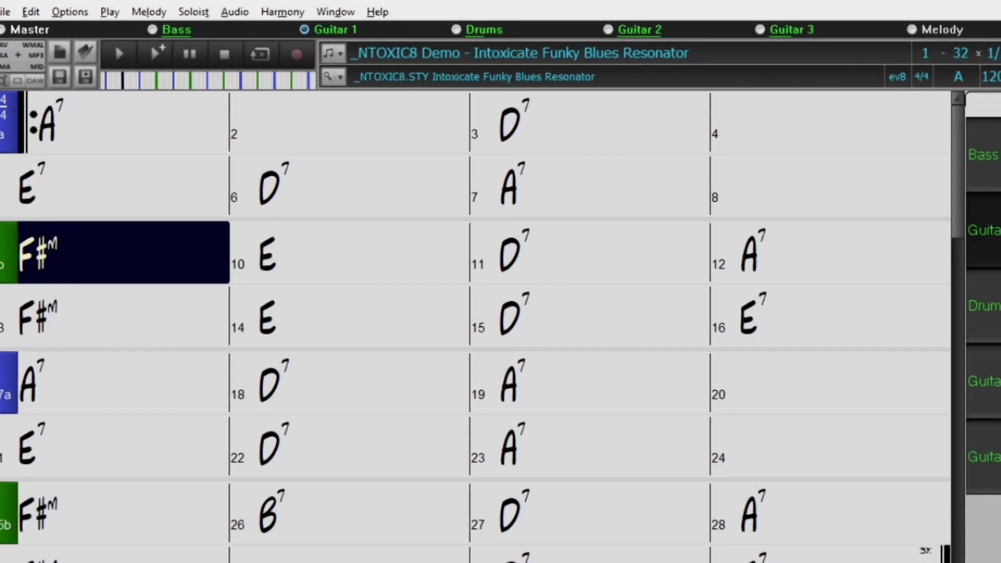
Step: Move through bars 10 and 11 of the chord sheet
click(349, 252)
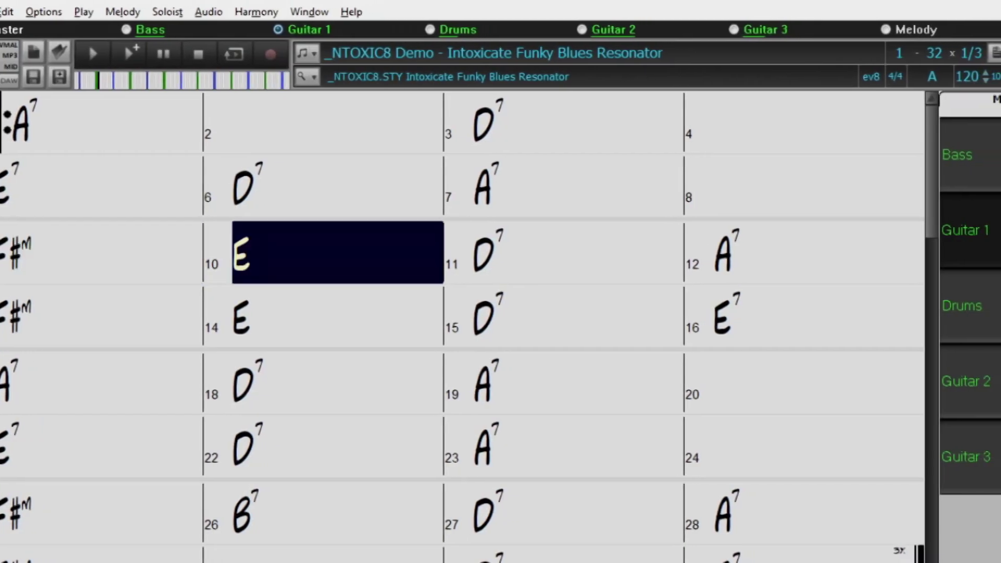
click(536, 252)
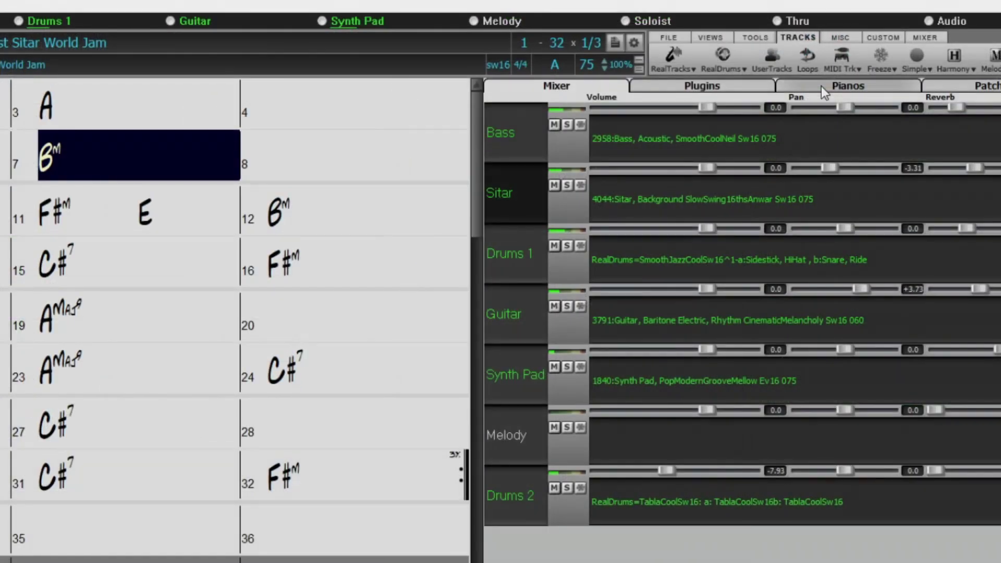
Step: Switch the mixer to the Pianos view and toggle solo on Drums 2
click(993, 69)
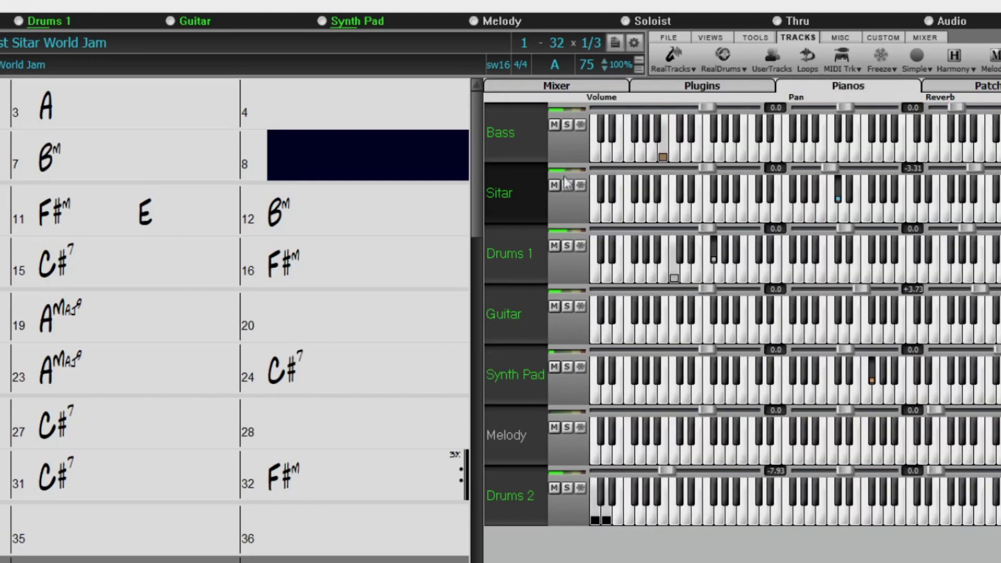
click(567, 488)
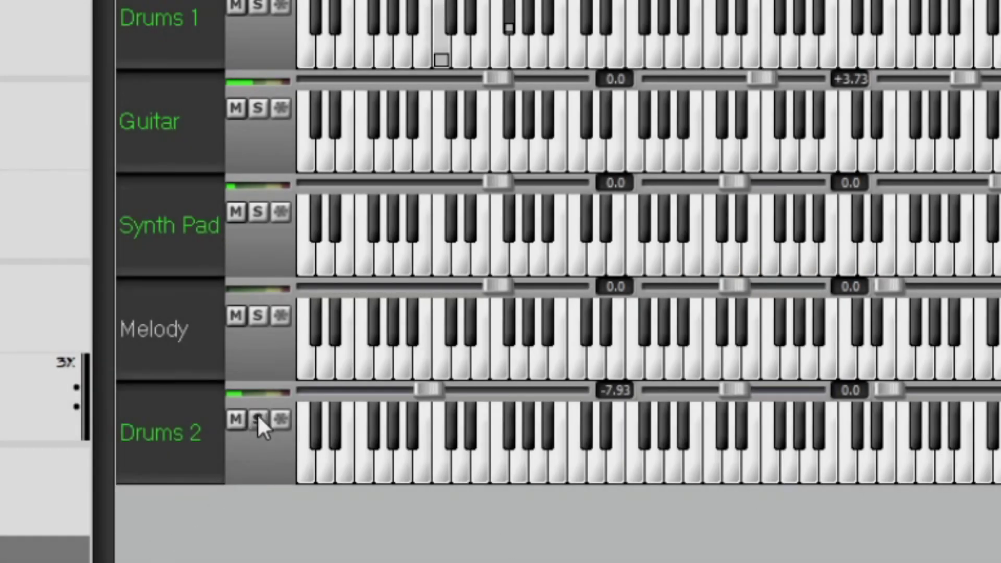
click(257, 419)
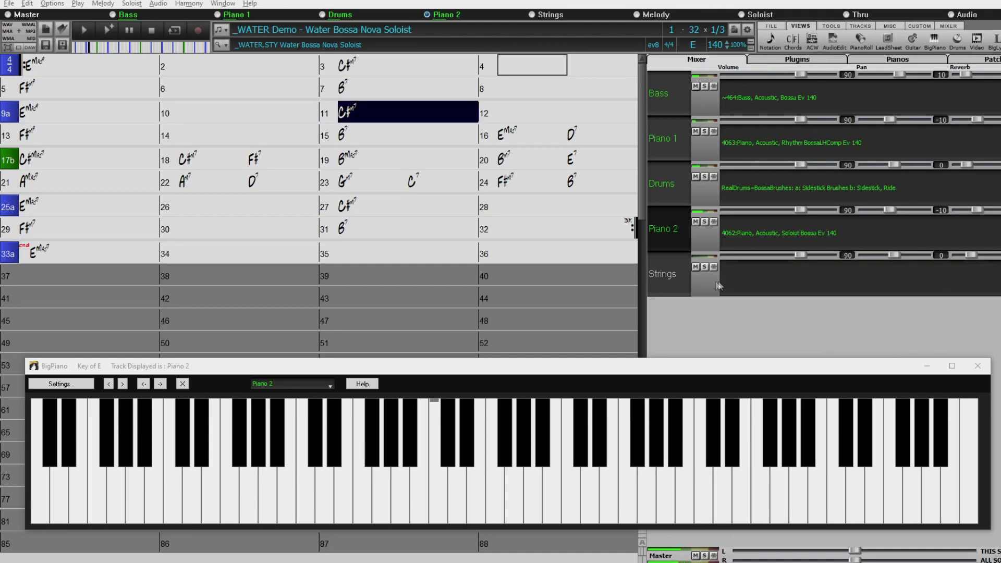
Step: Display Piano 1, then Piano 2, on the BigPiano keyboard
click(668, 136)
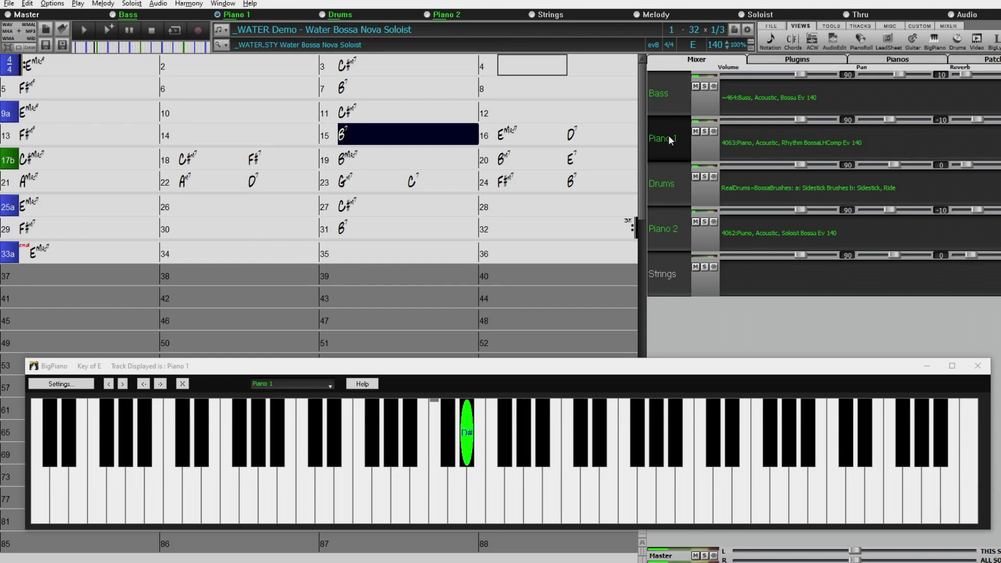
click(676, 233)
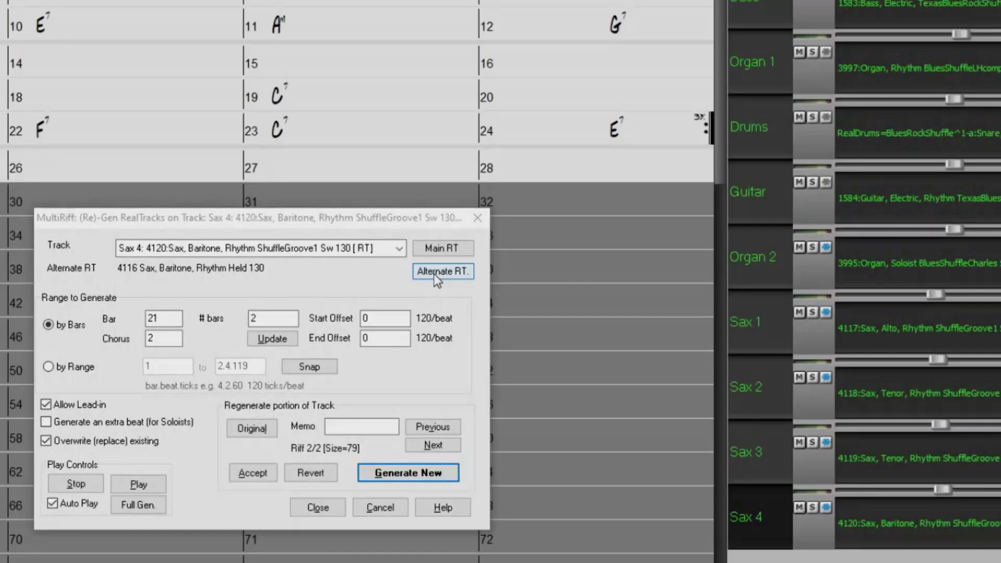
Step: Open the Alternate RT. list in the MultiRiff dialog for Sax 4
click(433, 272)
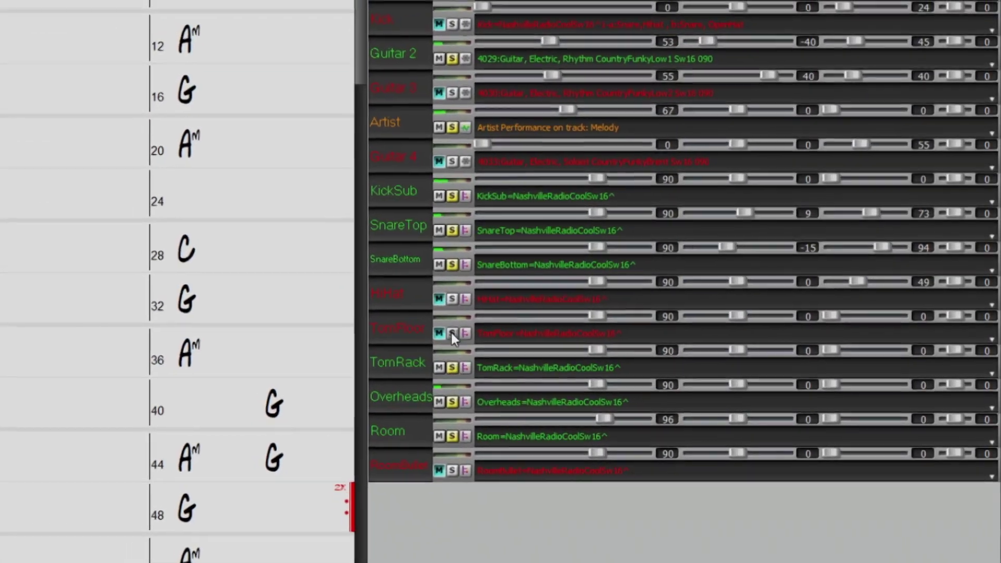
Step: Unmute the TomRack, TomFloor and HiHat stems and raise the HiHat volume to 93
click(426, 325)
click(460, 303)
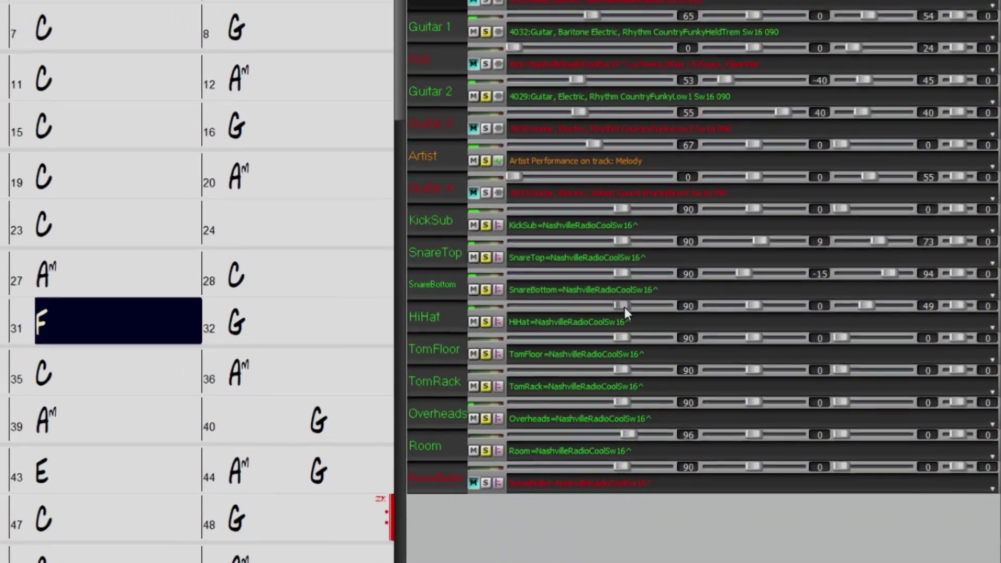
drag(624, 307, 633, 310)
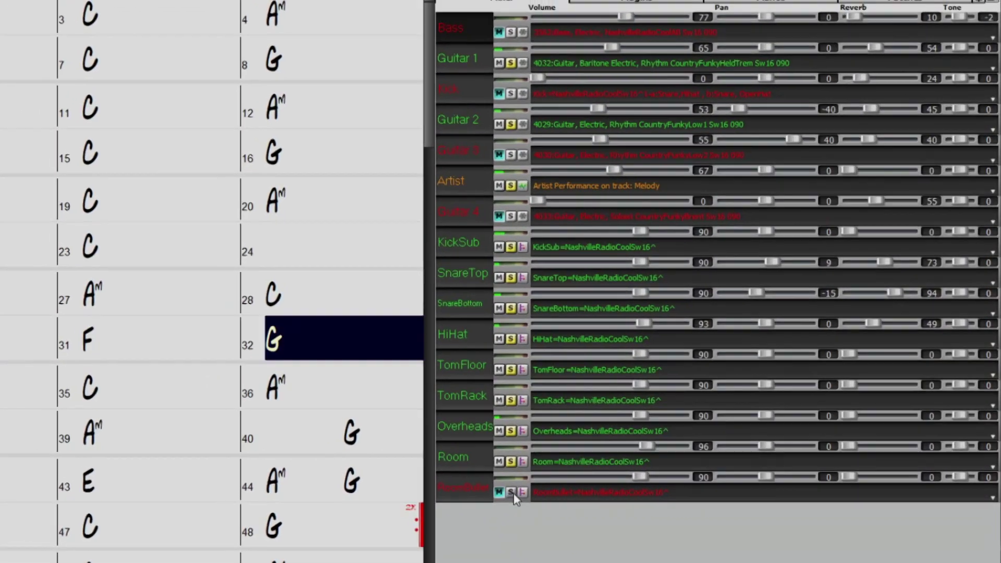
Step: Unmute the RoomBullet stem and Guitar 3, then raise the Snare volume to 99 and slightly beyond
click(494, 490)
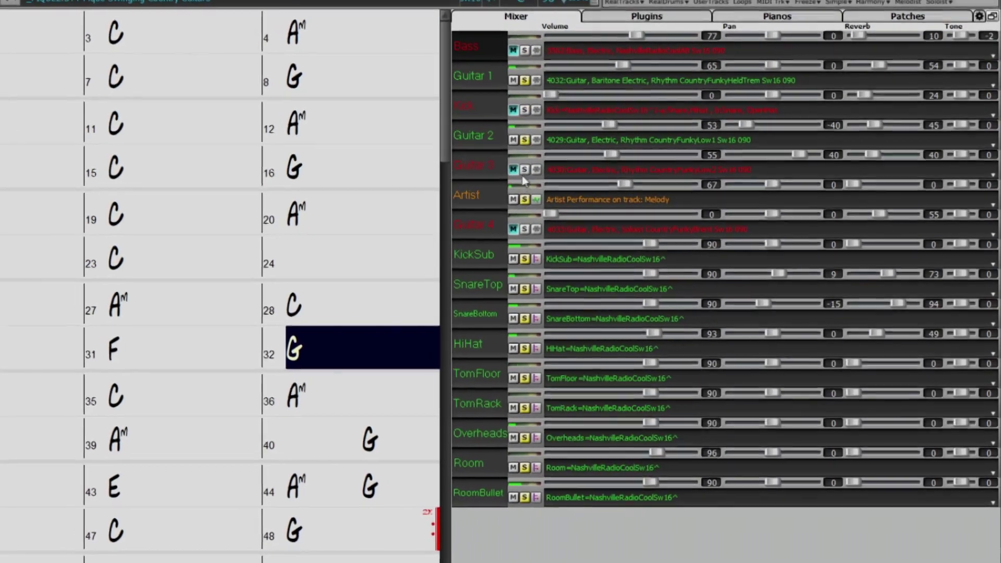
click(513, 169)
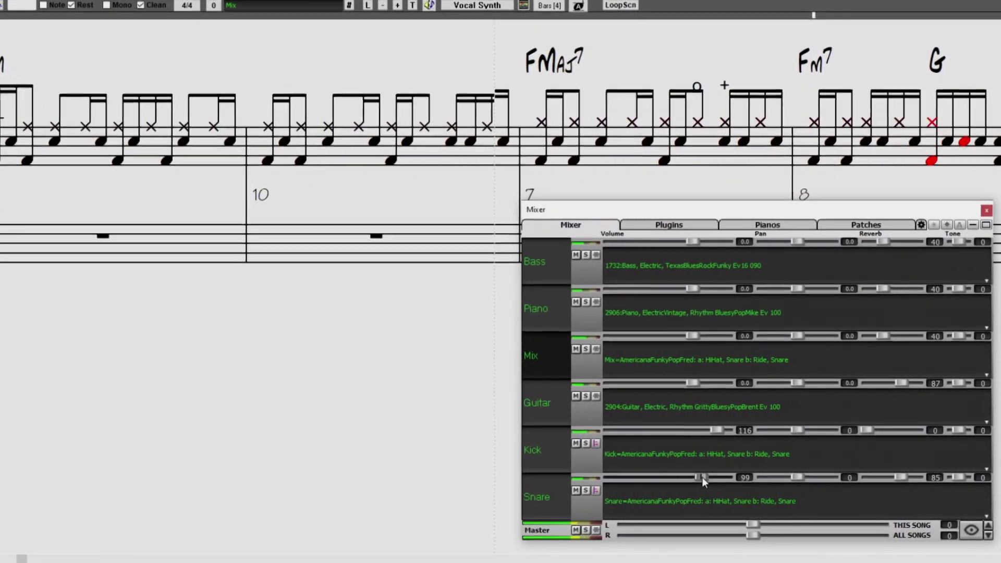
drag(699, 477, 705, 477)
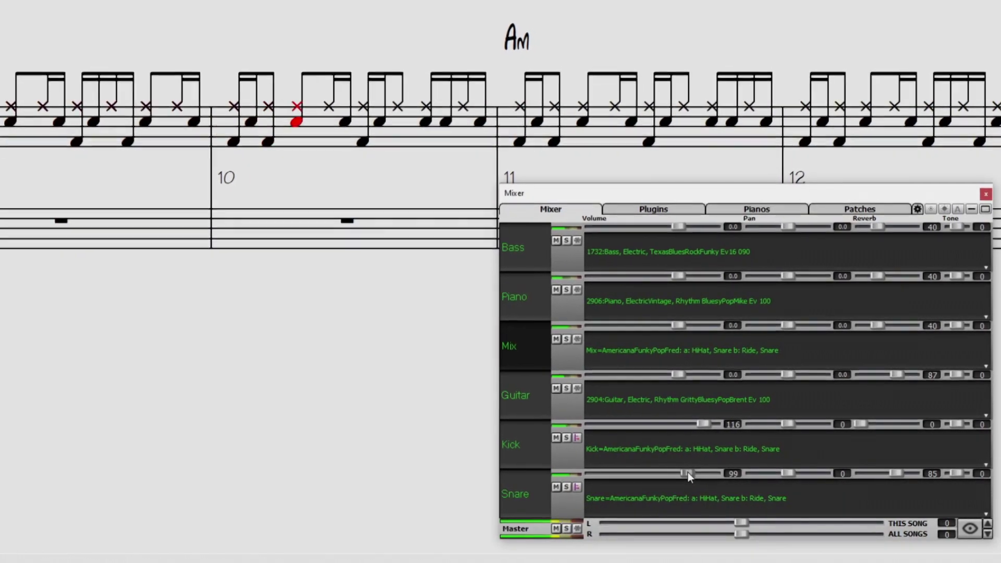
drag(689, 471, 694, 473)
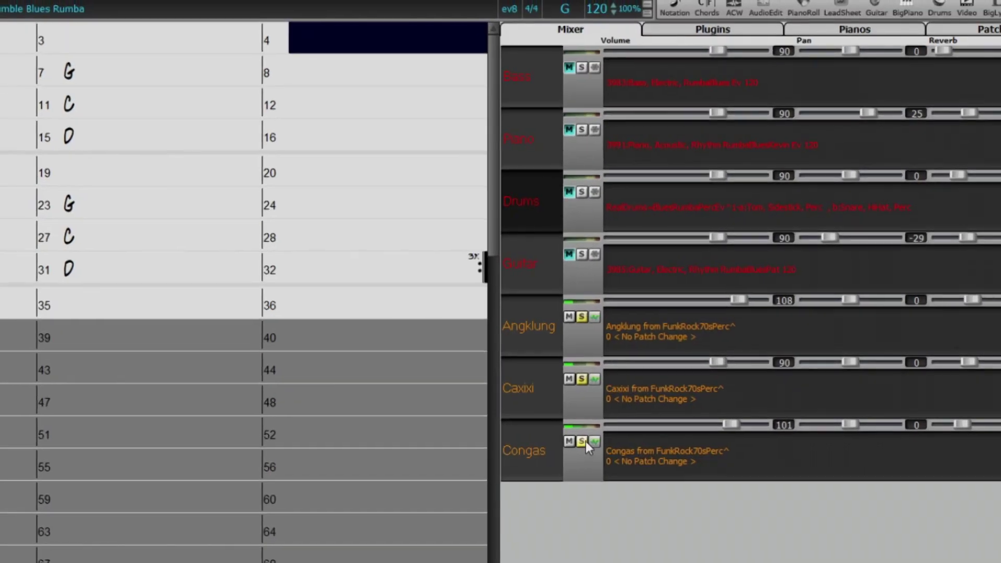
Step: Turn off solo on the Congas, Caxixi and Angklung tracks
click(581, 441)
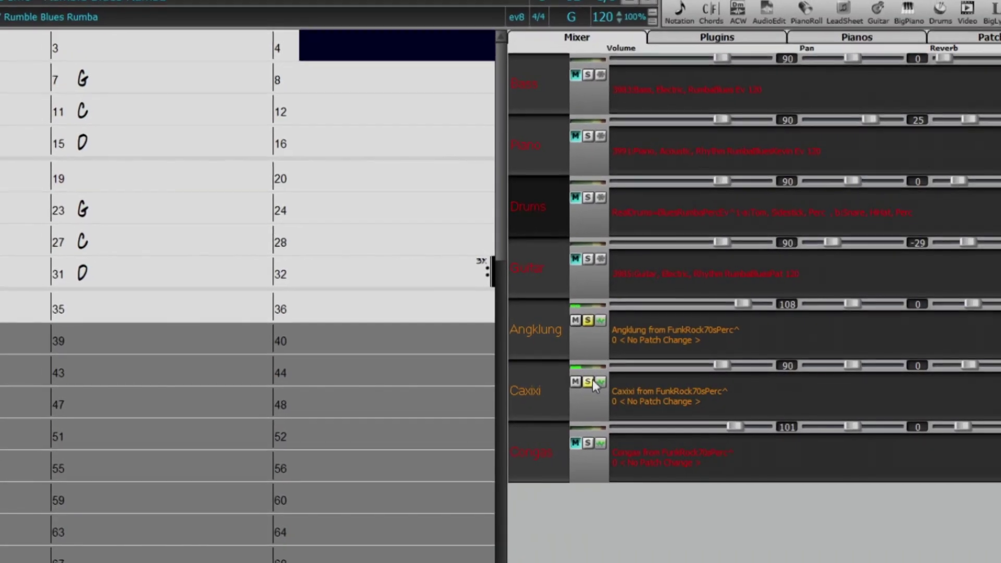
click(582, 379)
click(582, 317)
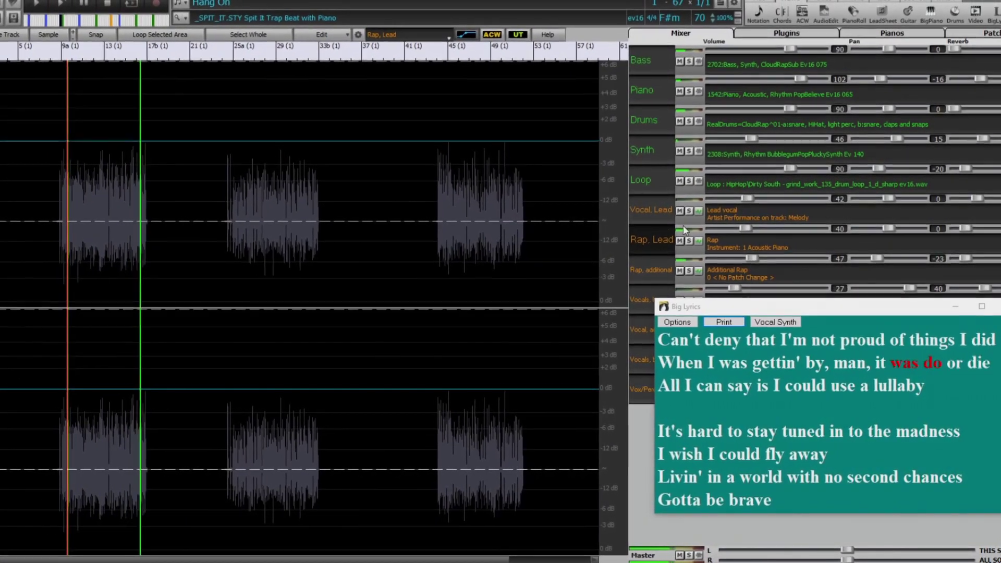
Step: Select the Vocal, Lead track in the mixer to show its waveform and volume envelope
click(640, 209)
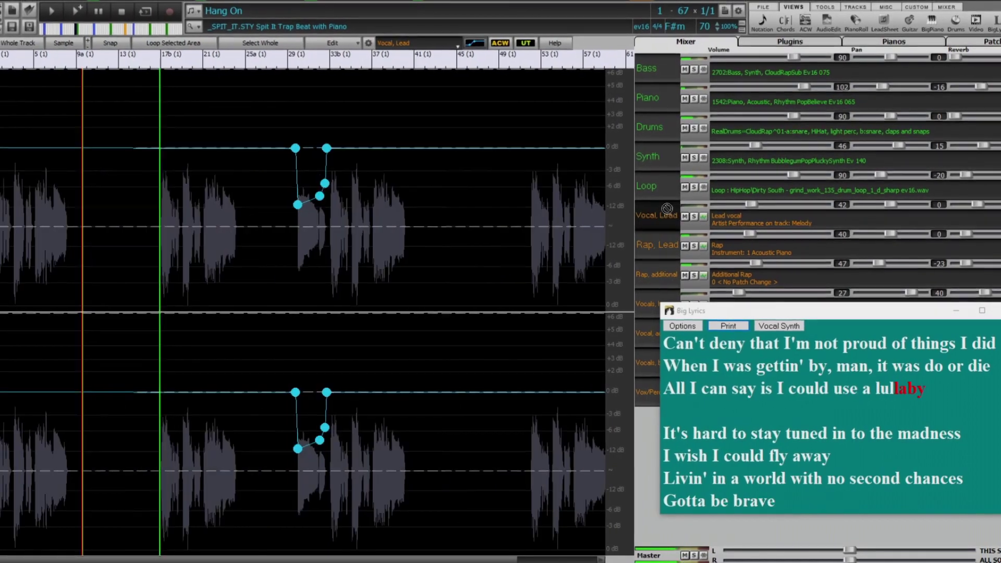